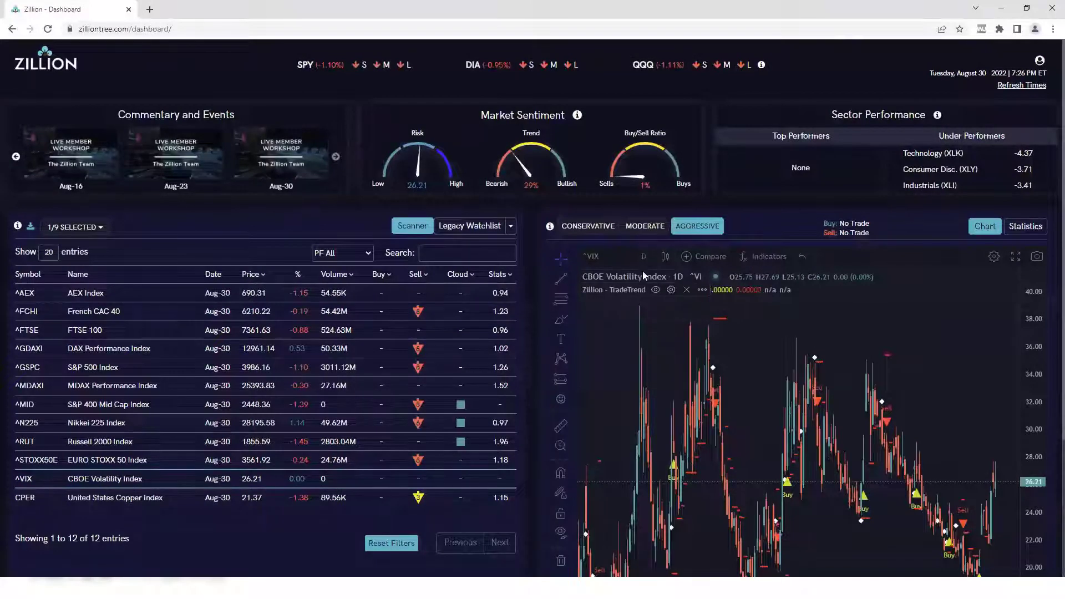
Load the S&P 500 Index chart from the scanner and add the Bollinger Bands indicator to it.
left_click(117, 368)
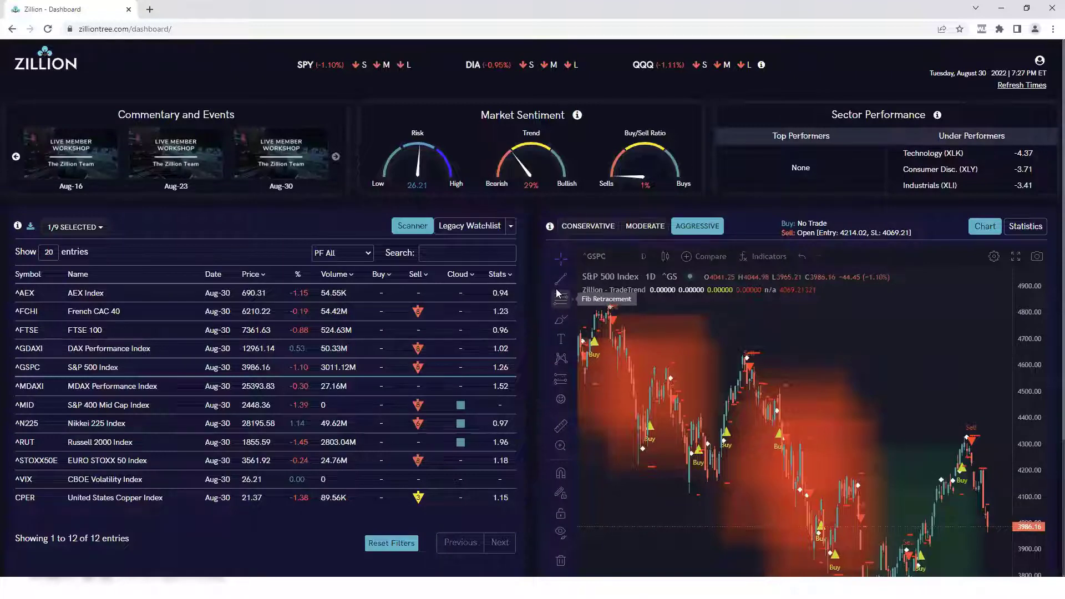
left_click(754, 257)
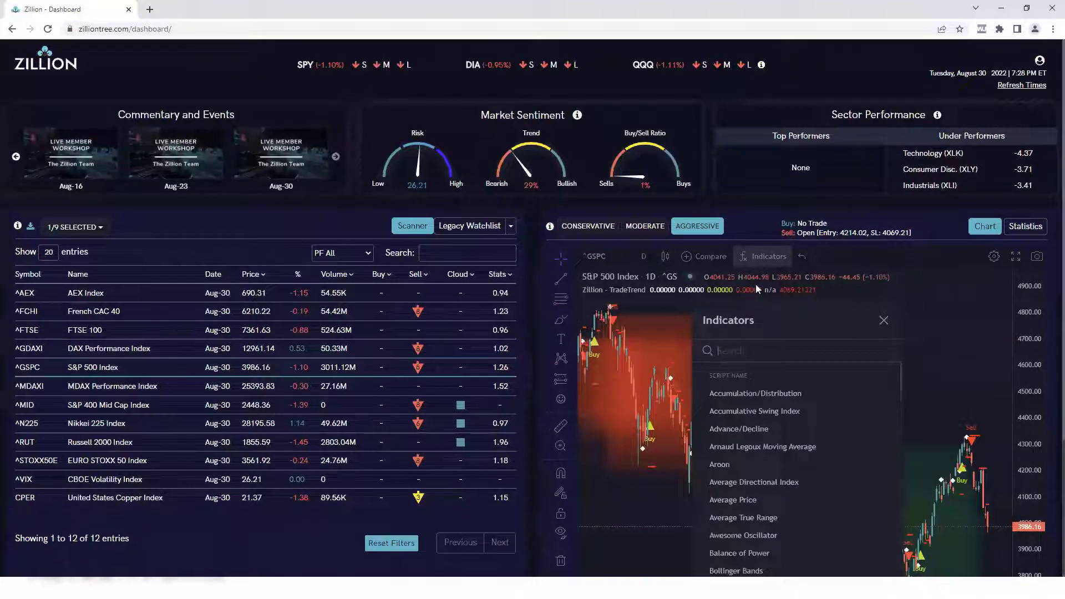
type("boll")
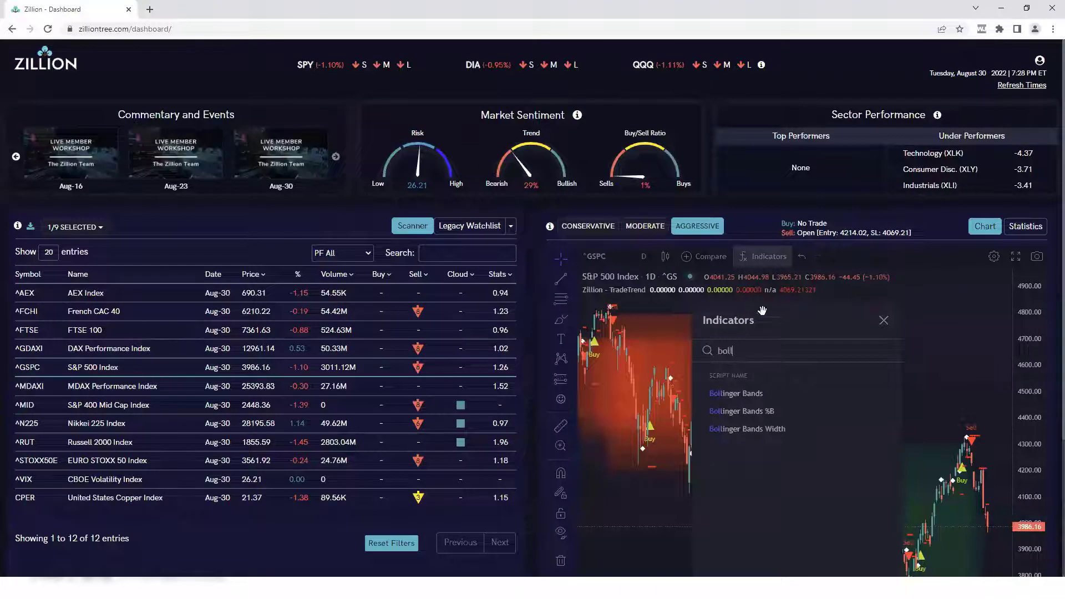
left_click(756, 394)
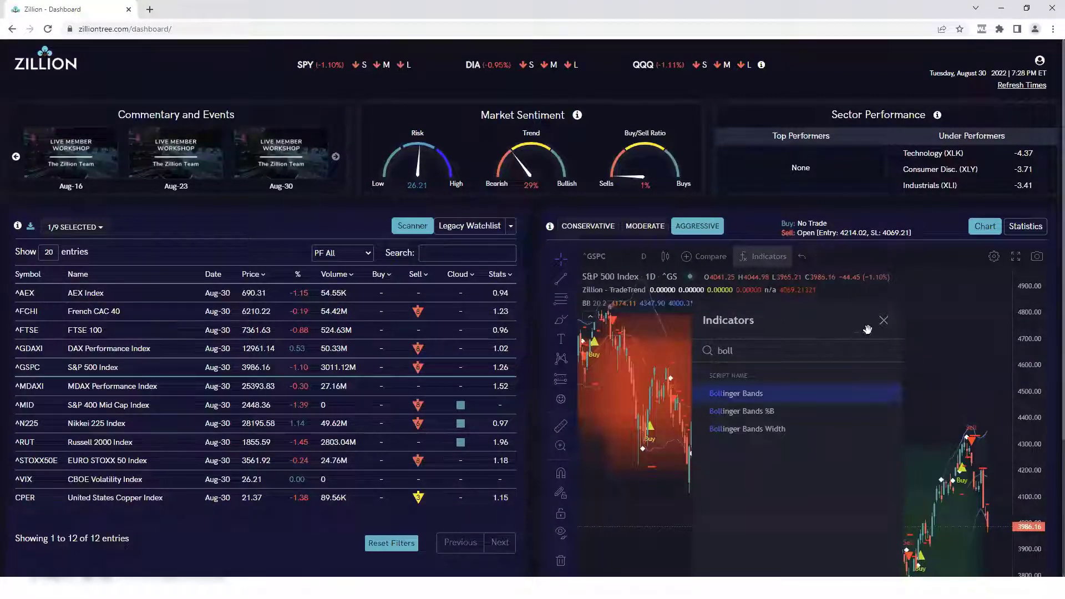
left_click(885, 321)
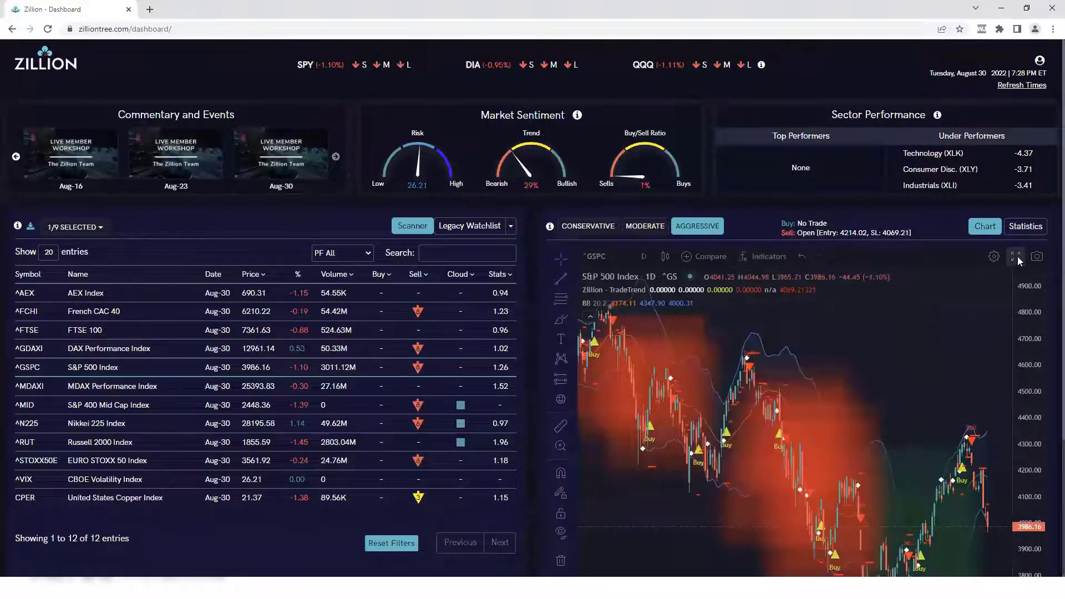
Show the S&P 500 chart full screen and enlarge it to the period from mid-April to the end of August.
left_click(1018, 257)
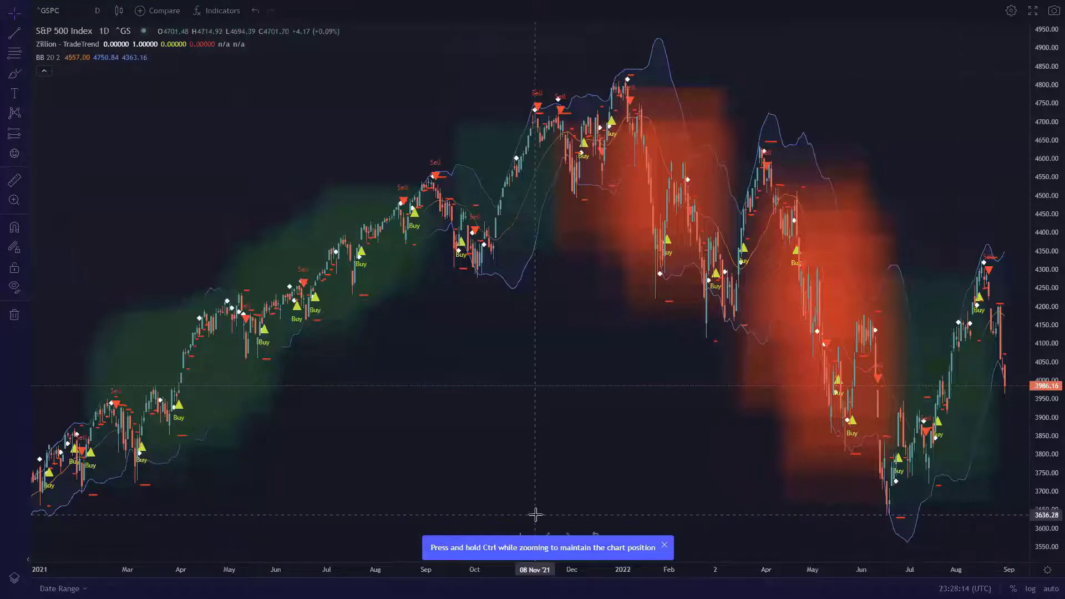
left_click(668, 543)
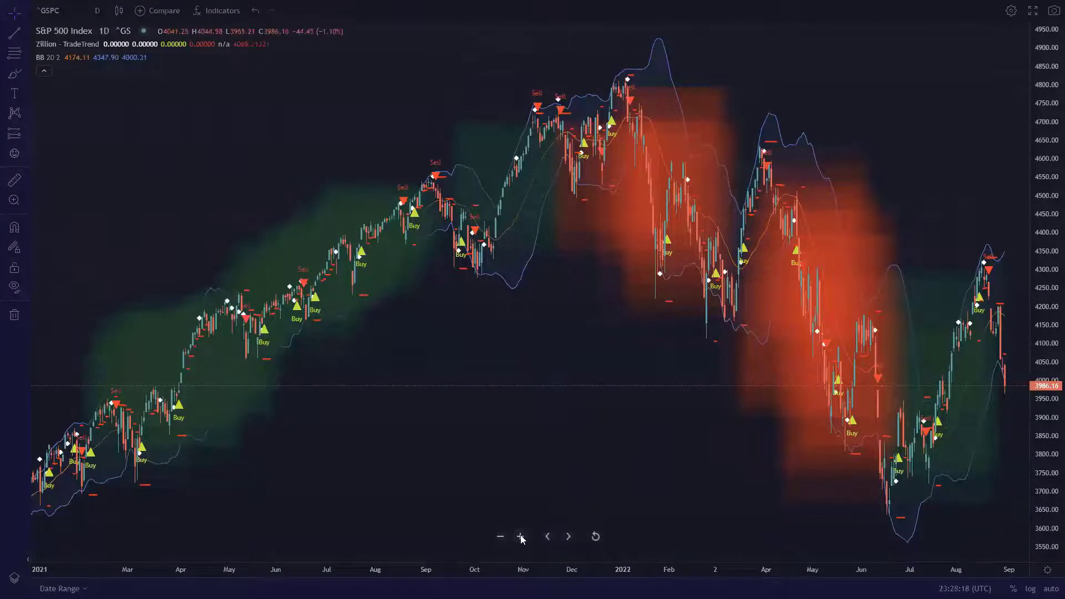
left_click(521, 537)
left_click(521, 536)
left_click(520, 537)
left_click(521, 537)
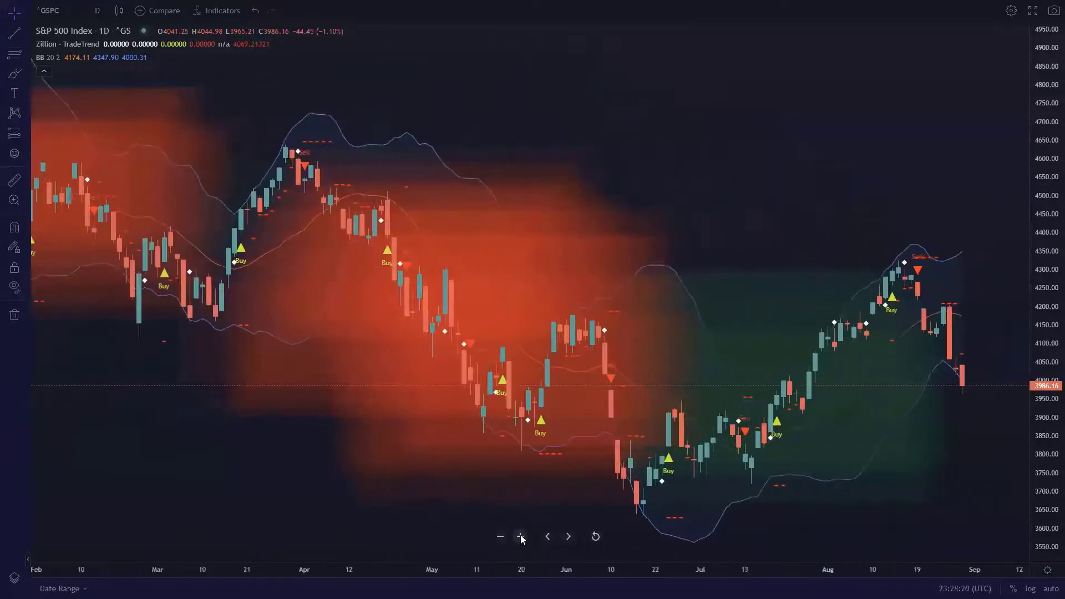
left_click(520, 537)
left_click(521, 536)
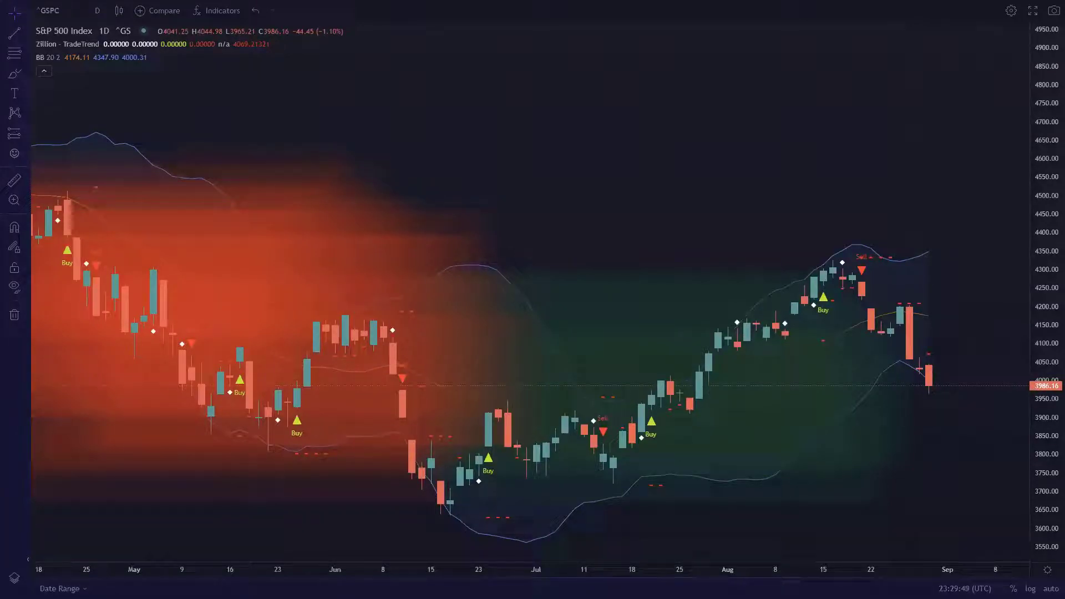
Draw two vertical double-headed arrows around the mid-July candles and mark the late-June to early-July price swings.
left_click_drag(607, 408, 606, 491)
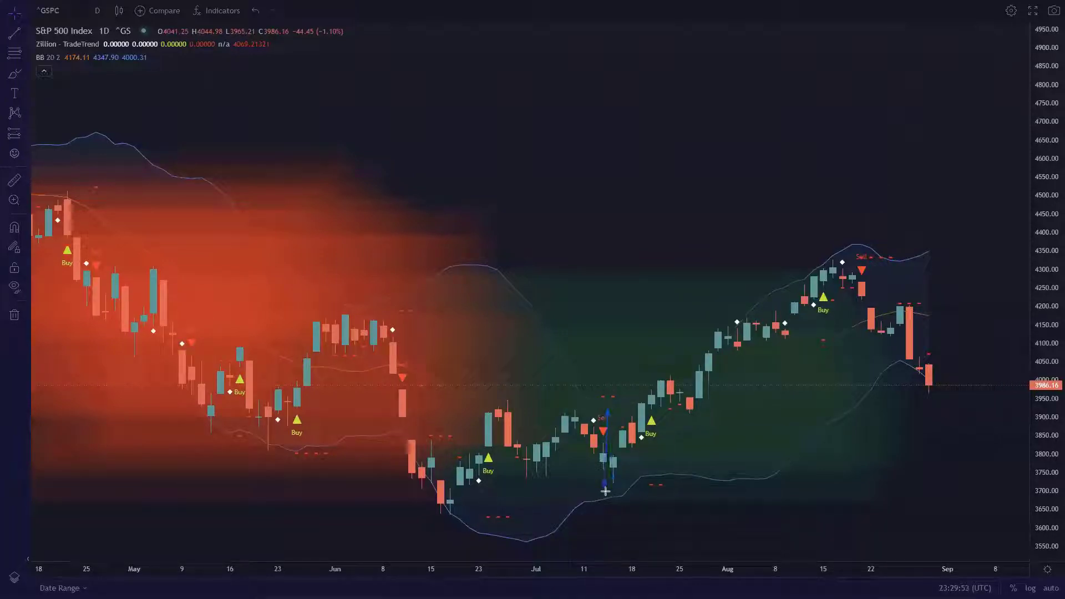
left_click_drag(641, 408, 640, 474)
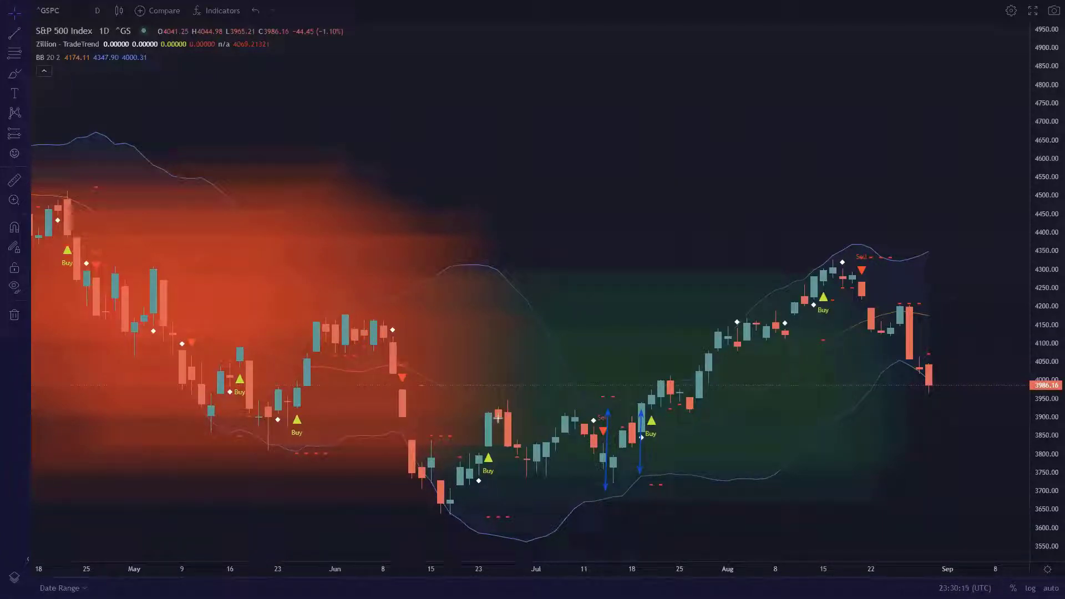
left_click_drag(496, 413, 570, 415)
left_click(606, 472)
left_click_drag(570, 475, 548, 457)
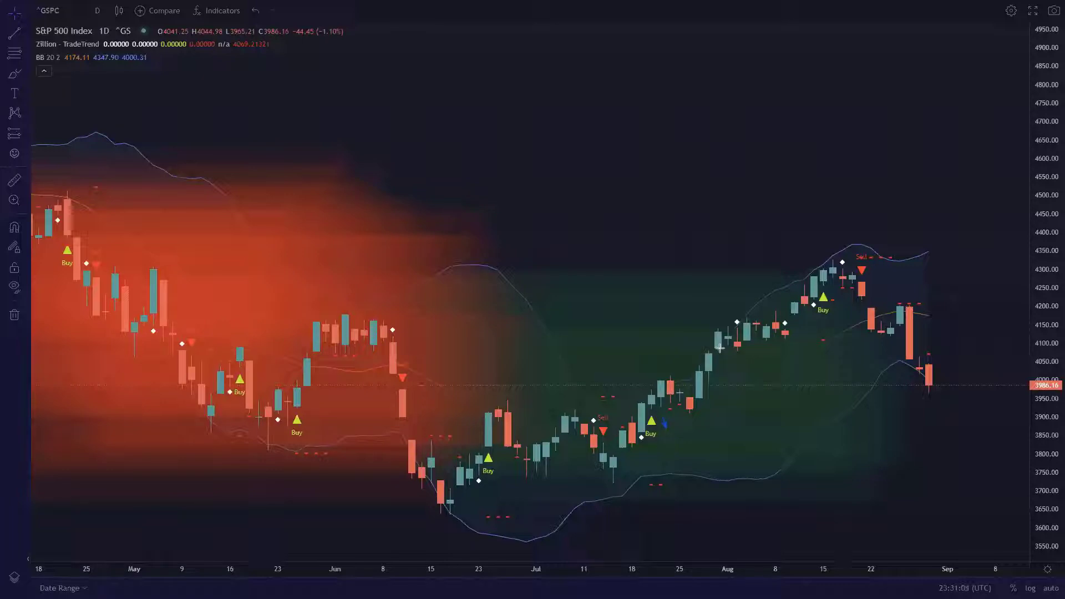
Annotate the start of the late-July rally and the candles around the mid-August high and the drop after it.
left_click(645, 404)
left_click(833, 265)
left_click(824, 338)
left_click(862, 399)
left_click(845, 252)
double_click(870, 332)
left_click(870, 271)
left_click(870, 308)
Draw arrows along both outer bands after the August peak, a double-headed arrow between them, and a trend arrow along the July–August rally.
left_click_drag(860, 240, 884, 259)
left_click_drag(874, 387, 897, 361)
left_click_drag(895, 268, 898, 359)
left_click_drag(669, 405, 844, 253)
Draw two downward arrows onto the mid-August top and a short horizontal arrow at the sell-signal candle, and retrace the upper band's downturn.
left_click(871, 177)
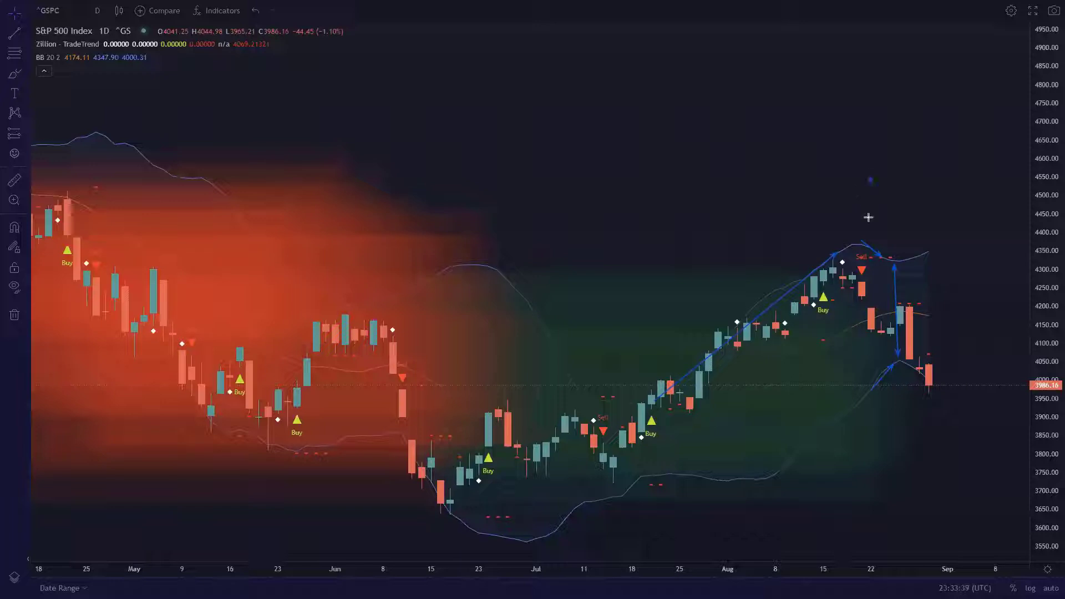
left_click(870, 242)
left_click(845, 195)
left_click(846, 218)
left_click_drag(842, 242, 842, 255)
left_click(837, 291)
left_click(861, 292)
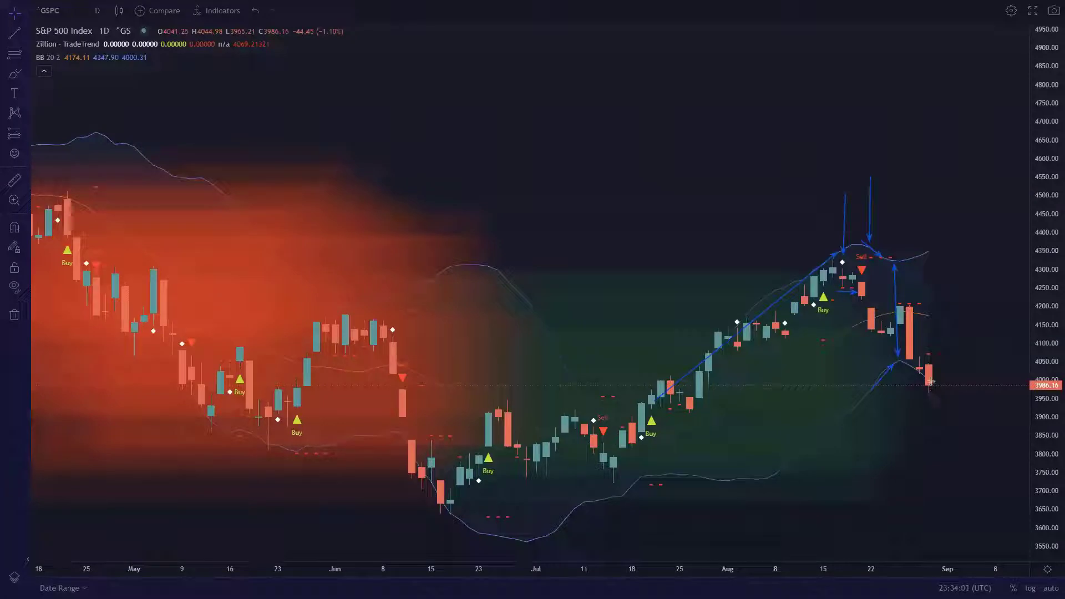
left_click(862, 242)
left_click(879, 257)
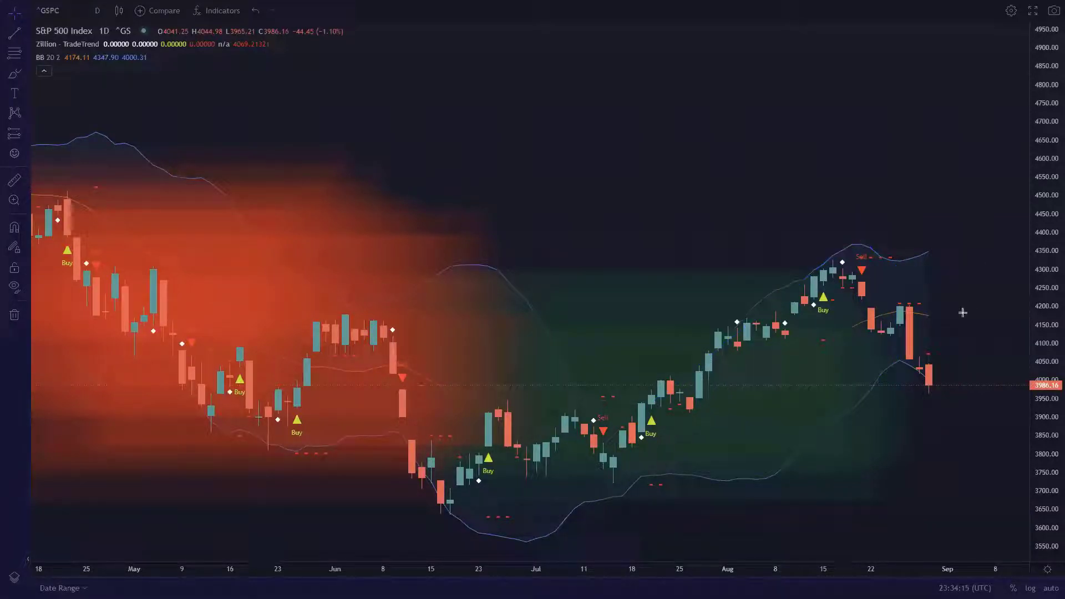
Draw a downward arrow onto the August 22 candle and arrows along the ends of the lower, upper and middle bands.
left_click_drag(872, 278, 871, 307)
left_click_drag(899, 362, 922, 380)
left_click_drag(902, 261, 932, 248)
left_click_drag(905, 306, 930, 314)
Mark the final bearish candles and the ends of all three Bollinger Bands with arrows, and clear the annotations.
left_click_drag(908, 279, 908, 304)
left_click_drag(917, 342, 928, 361)
left_click_drag(902, 259, 924, 252)
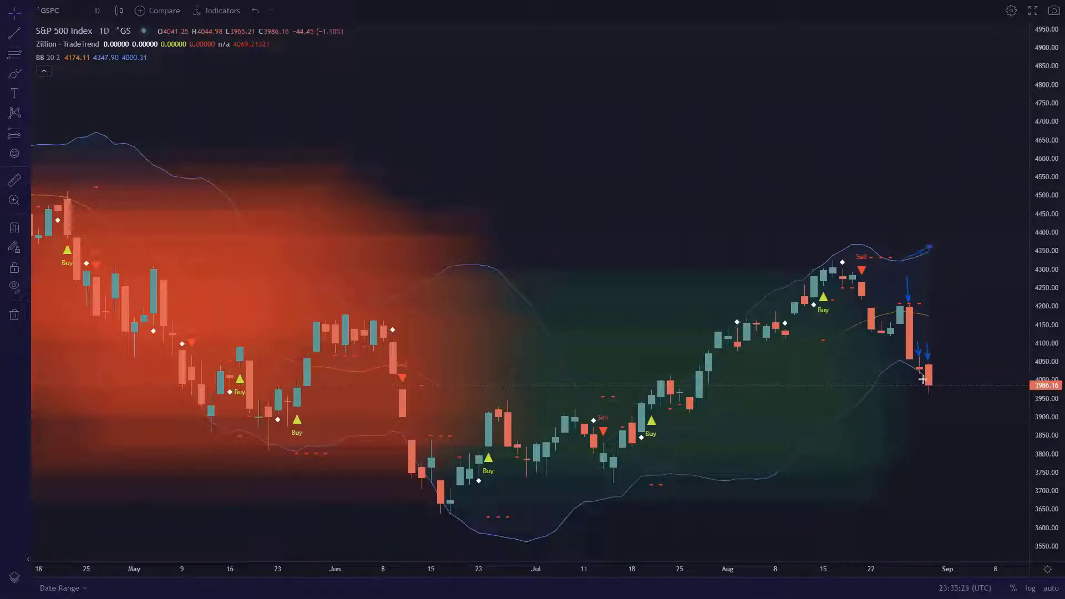
left_click_drag(900, 361, 932, 381)
left_click_drag(917, 306, 929, 316)
key("ctrl+alt+h")
Annotate the late-July breakout with band, candle and rally arrows plus a horizontal arrow extending past the last candle, and clear the annotations.
left_click_drag(642, 476, 671, 475)
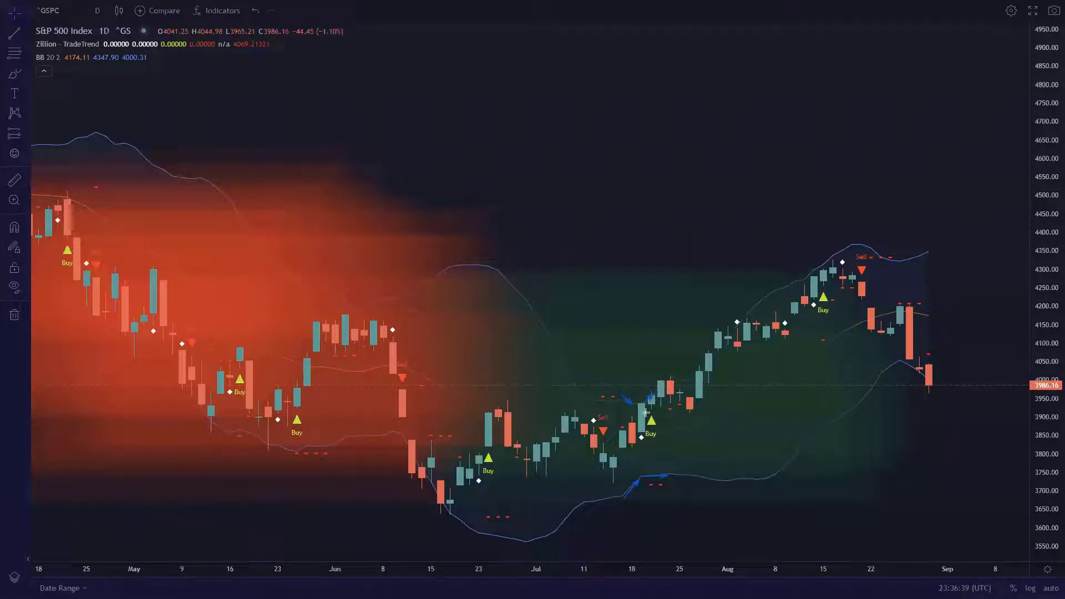
mouse_move(642, 355)
left_mouse_down()
mouse_move(643, 398)
mouse_move(652, 387)
left_mouse_up()
left_click_drag(664, 392, 833, 255)
left_click_drag(656, 393, 982, 392)
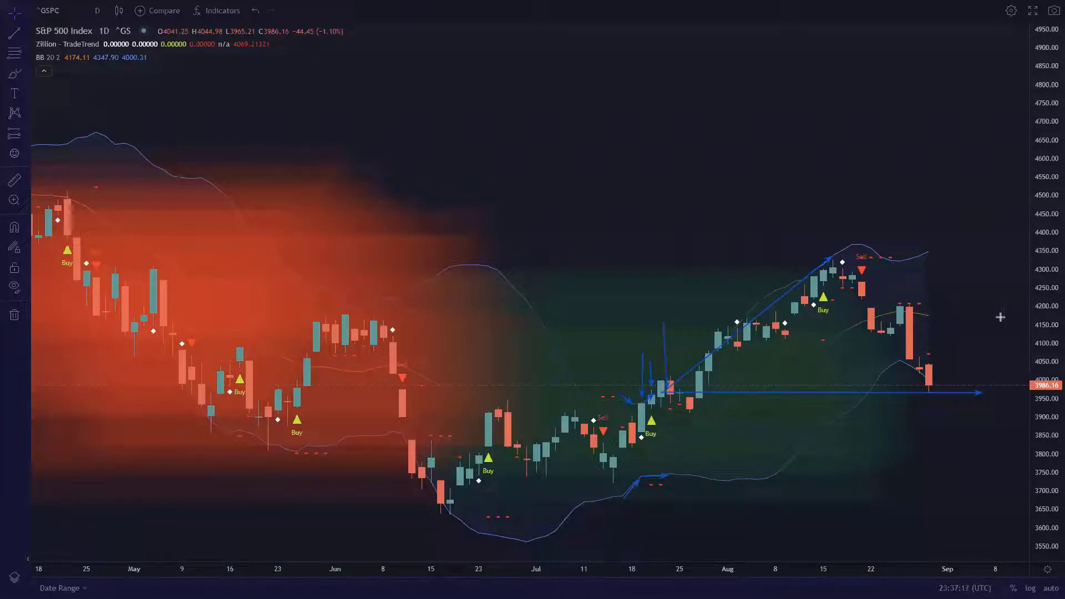
left_click(930, 391)
key("ctrl+z")
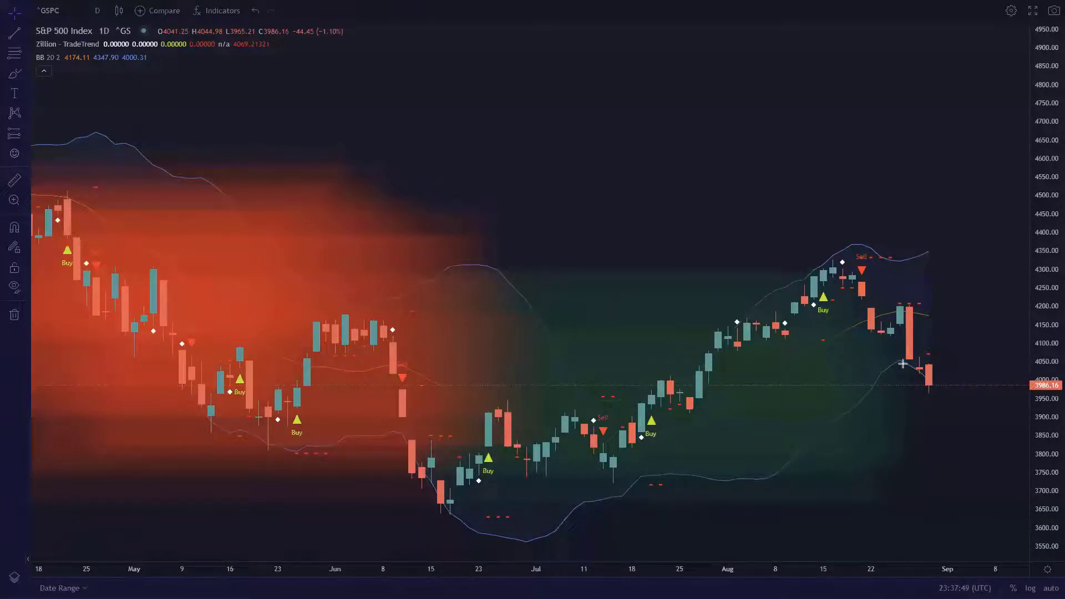
Draw arrows along the diverging lower and upper band ends and a two-leg upward projection from the last candle to about 4340.
left_click_drag(906, 362, 930, 383)
left_click_drag(904, 259, 928, 250)
left_click(932, 387)
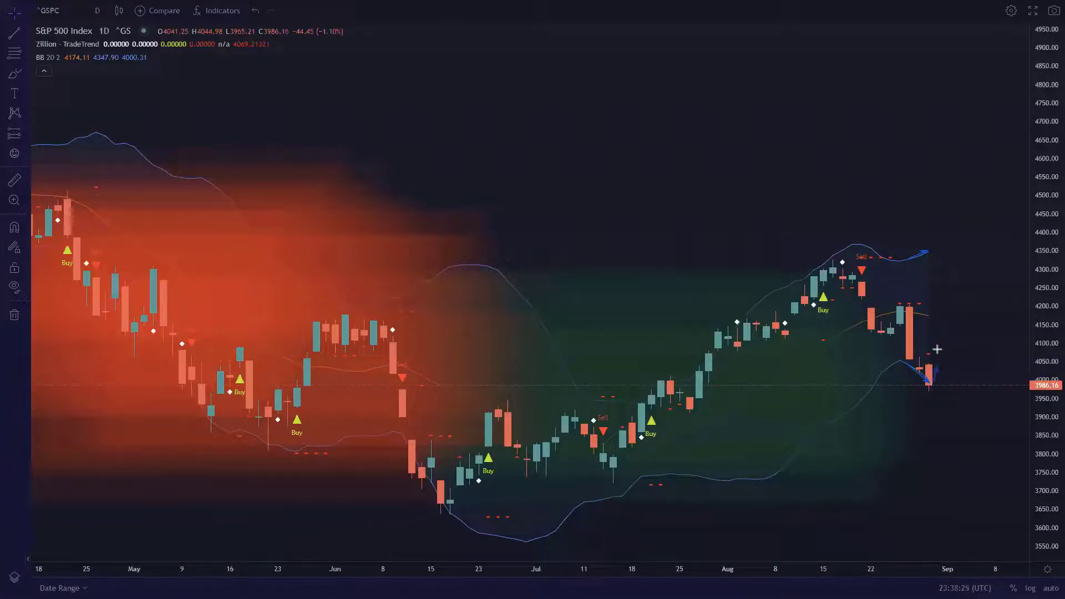
left_click(942, 318)
double_click(970, 257)
Draw a horizontal arrow near 3900 from the mid-May low, a downward arrow from the last candle, and a circle around the 3900 price label.
left_click_drag(210, 419, 1022, 418)
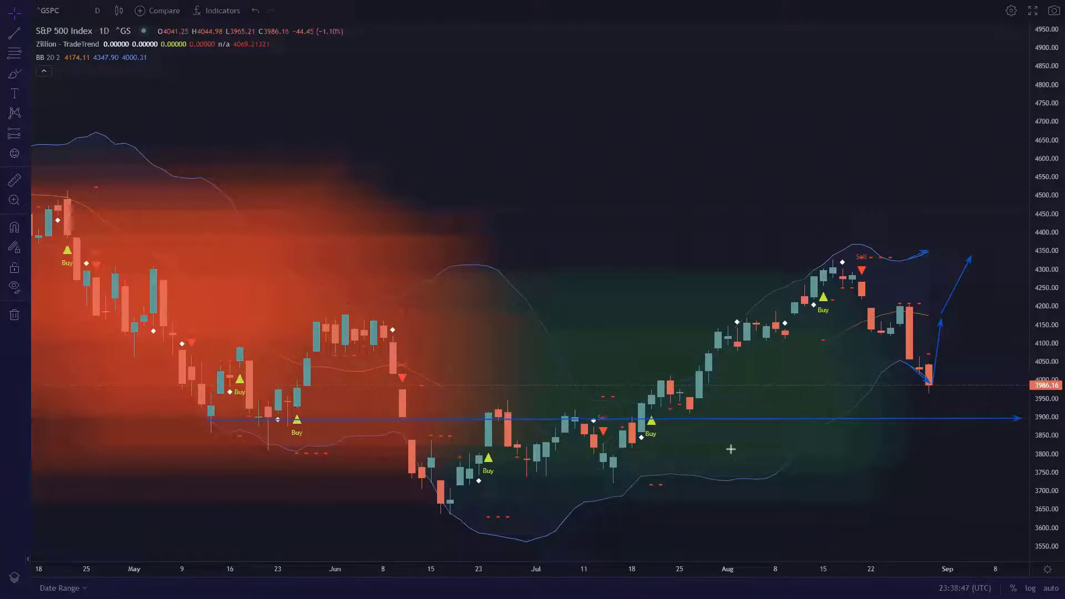
left_click(933, 385)
left_click(947, 408)
left_click(1043, 416)
Circle the places between May and late July where price meets the 3900 line.
left_click_drag(555, 407, 589, 430)
left_click_drag(684, 407, 704, 426)
left_click_drag(473, 398, 519, 432)
left_click_drag(402, 426, 420, 431)
left_click_drag(197, 410, 294, 430)
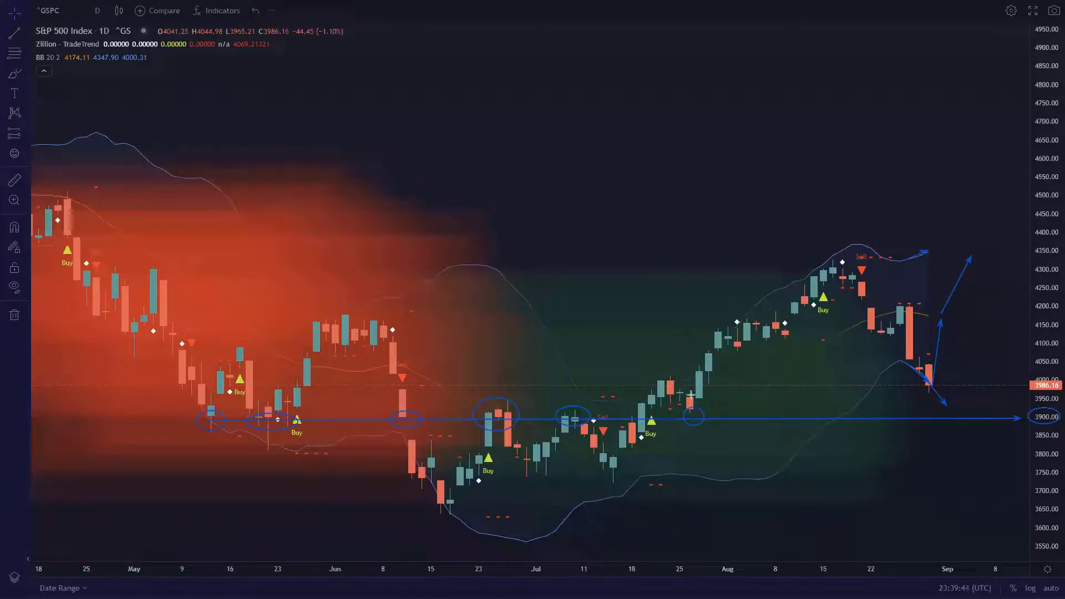
Draw rising arrows along the summer rally and its bands, and mark the resistance near 4300 from August back to the late-April and May highs.
left_click_drag(726, 353, 783, 292)
left_click_drag(784, 470, 858, 399)
mouse_move(723, 412)
left_mouse_down()
mouse_move(838, 348)
mouse_move(827, 336)
left_mouse_up()
left_click_drag(906, 260, 95, 270)
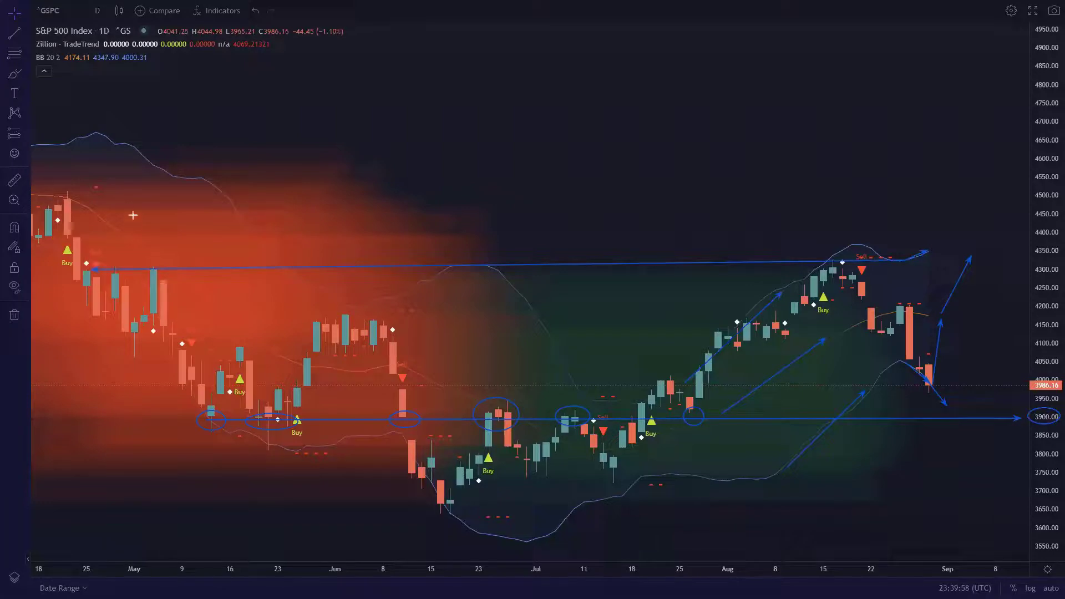
mouse_move(122, 208)
left_mouse_down()
mouse_move(106, 257)
mouse_move(113, 263)
left_mouse_up()
left_click_drag(174, 220, 160, 264)
left_click_drag(874, 277, 873, 303)
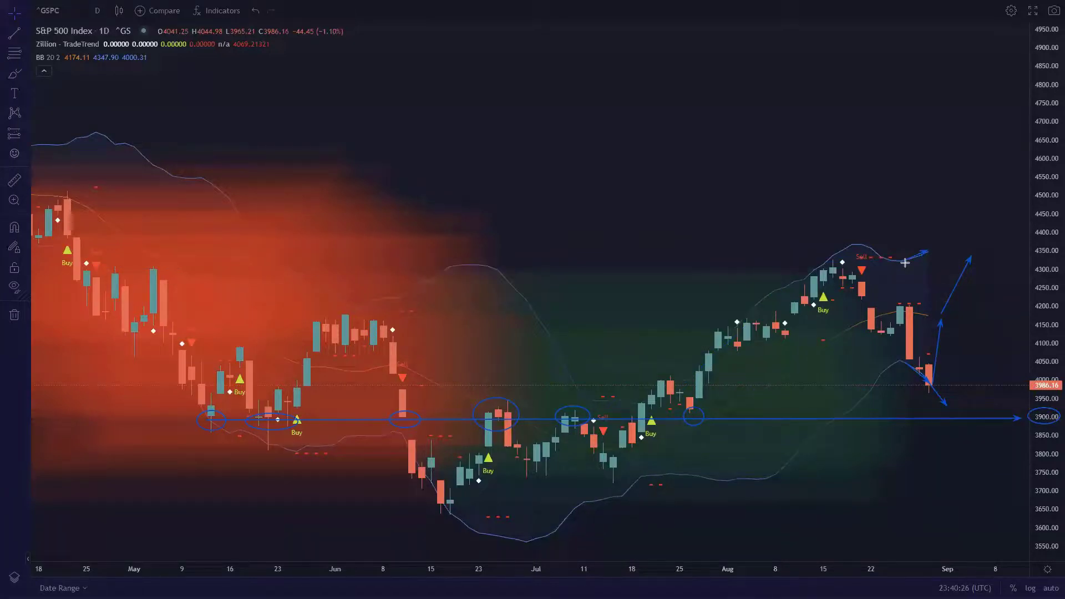
Draw arrows extending the diverging ends of the upper and lower bands, and clear all annotations.
left_click_drag(906, 260, 945, 237)
left_click_drag(902, 362, 946, 405)
key("ctrl+z")
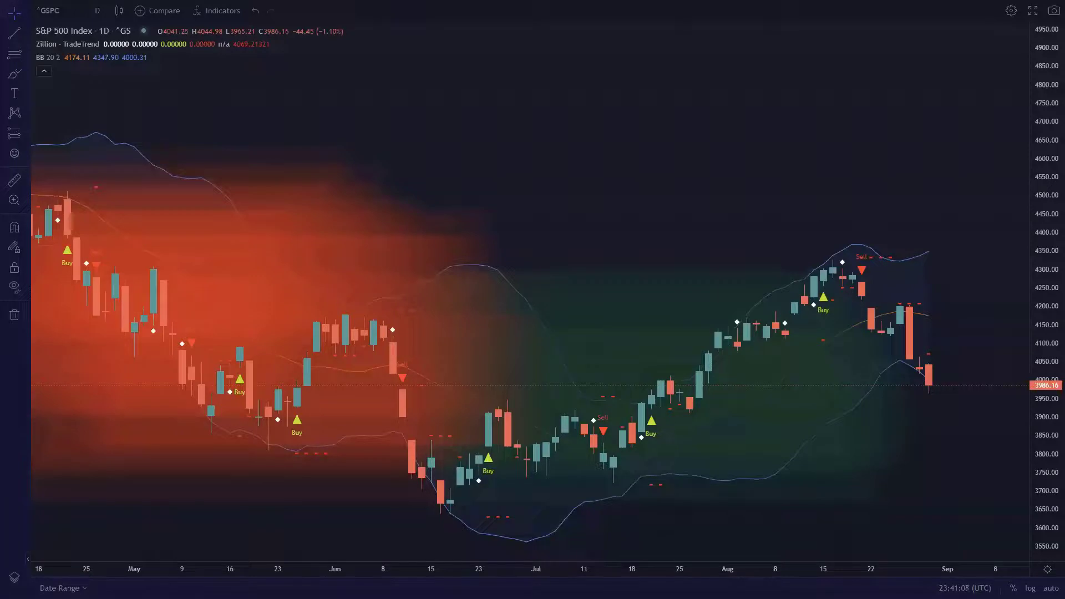
Draw two nearly horizontal support lines from the two May lows, ending near 3900 and 3820.
left_click(210, 424)
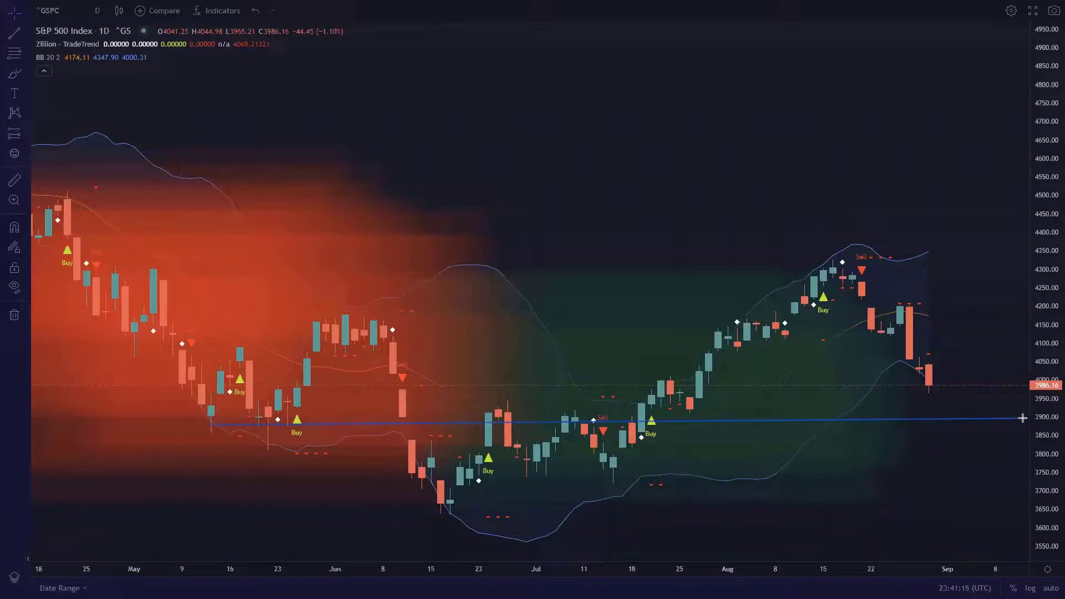
left_click(1027, 418)
left_click(267, 451)
left_click(759, 445)
left_click_drag(1057, 440, 1023, 447)
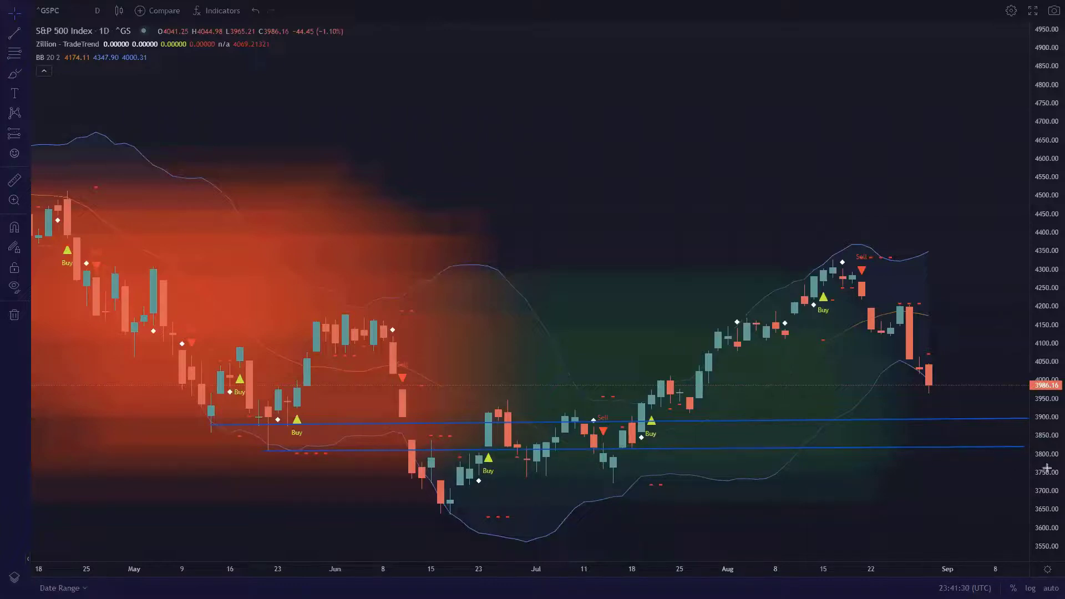
Add two lower support lines near 3750 and 3650, the lowest one through the mid-June low.
left_click(1024, 474)
left_click(298, 481)
left_click(232, 476)
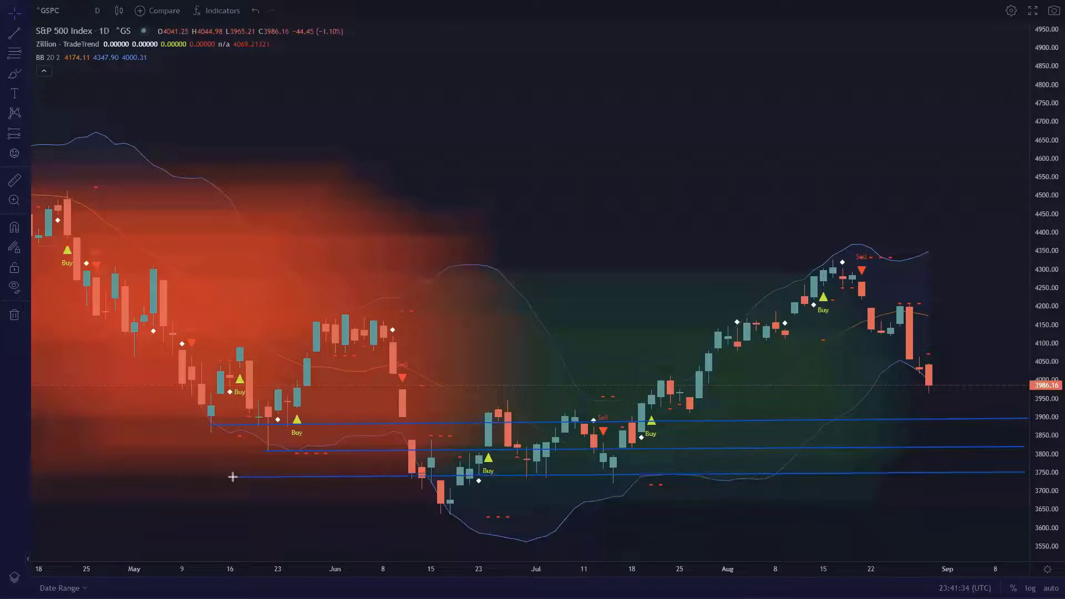
left_click(1027, 510)
left_click(284, 531)
left_click_drag(284, 531, 285, 516)
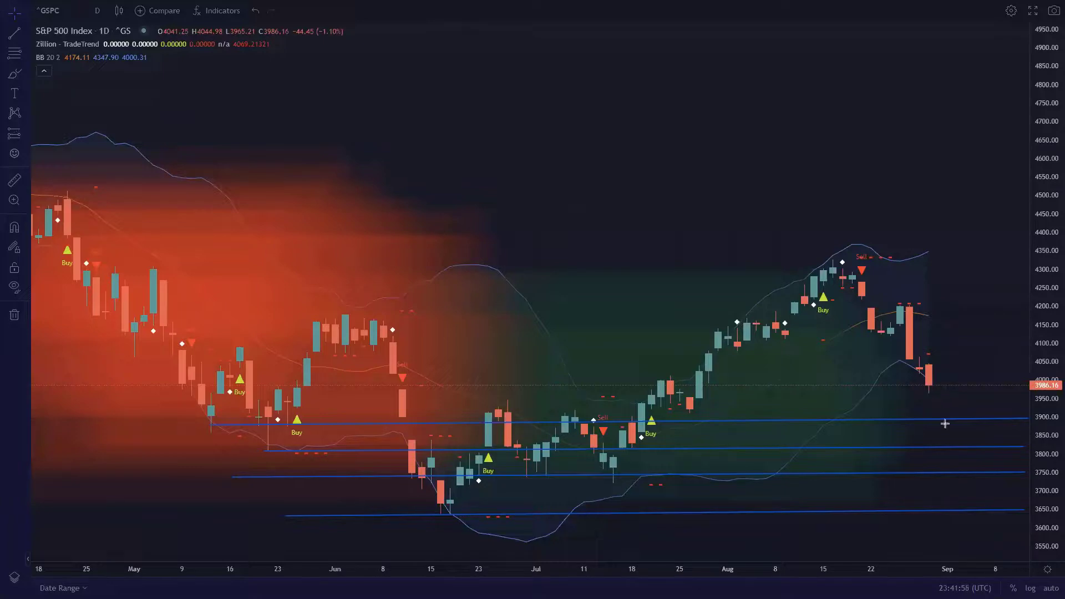
Draw a stepped downward arrow path from the last candle with a rebound arrow at each of the four support lines.
mouse_move(934, 400)
left_mouse_down()
mouse_move(945, 420)
mouse_move(959, 404)
left_mouse_up()
mouse_move(943, 418)
left_mouse_down()
mouse_move(955, 447)
mouse_move(974, 430)
mouse_move(965, 471)
mouse_move(986, 455)
mouse_move(982, 508)
mouse_move(1003, 483)
left_mouse_up()
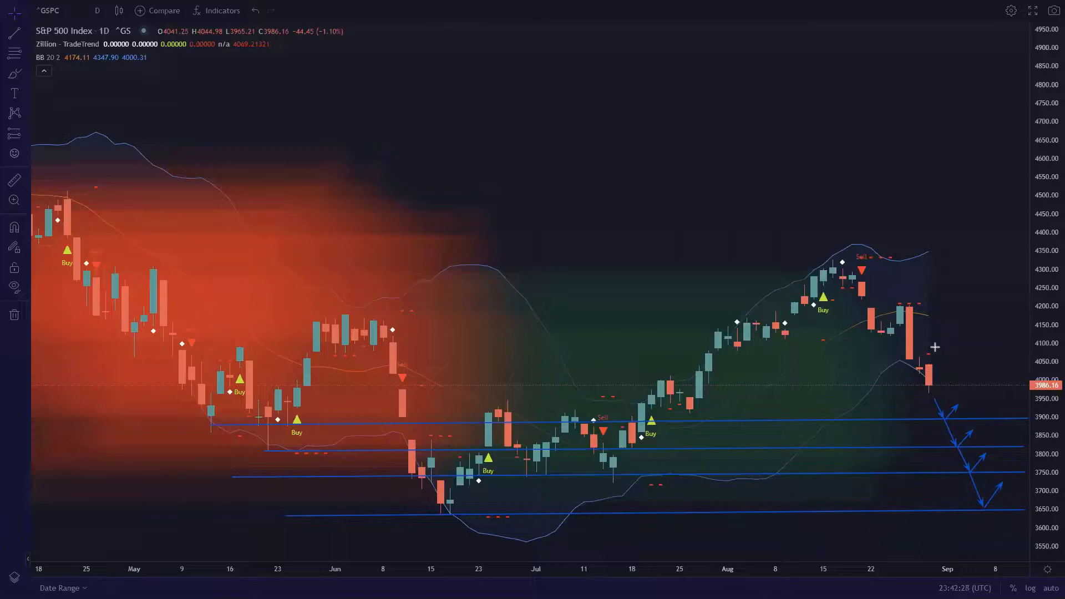
Mark the horizontal level at about 4050 from the lower band's late-August high, and clear all annotations.
left_click(897, 363)
left_click(1024, 363)
left_click(945, 360)
key("ctrl+alt+h")
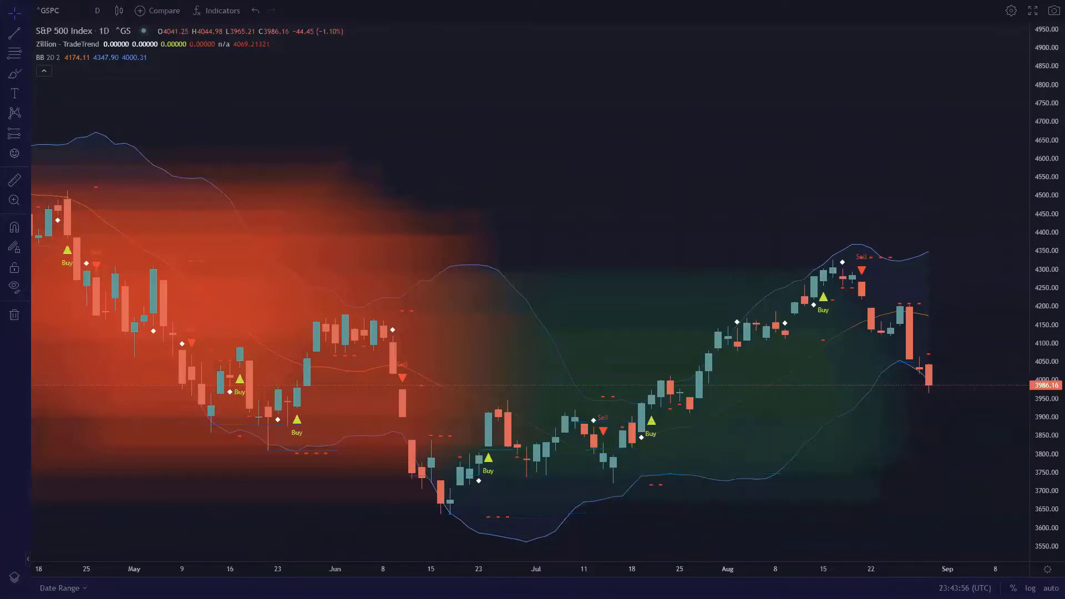